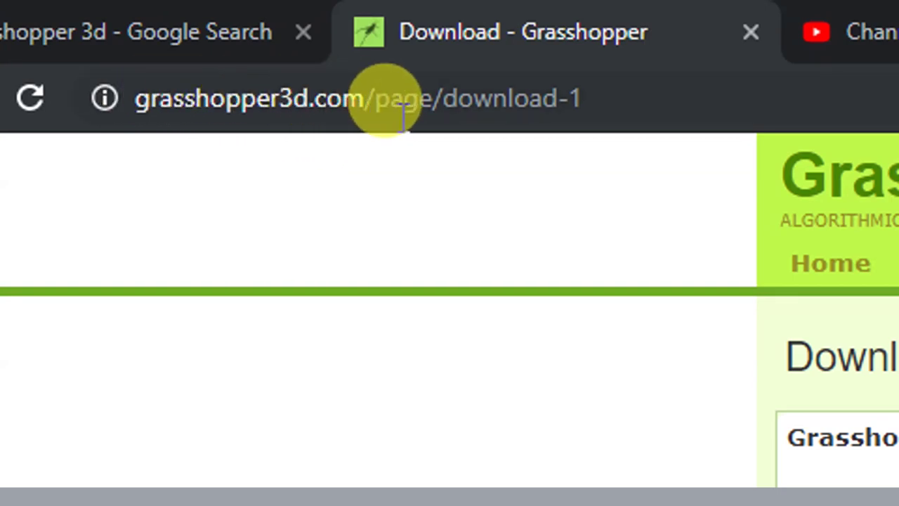
- Strip the page path from the address and load the grasshopper3d.com home page
{"action": "left_click_drag", "start_coordinate": [372, 98], "coordinate": [600, 118]}
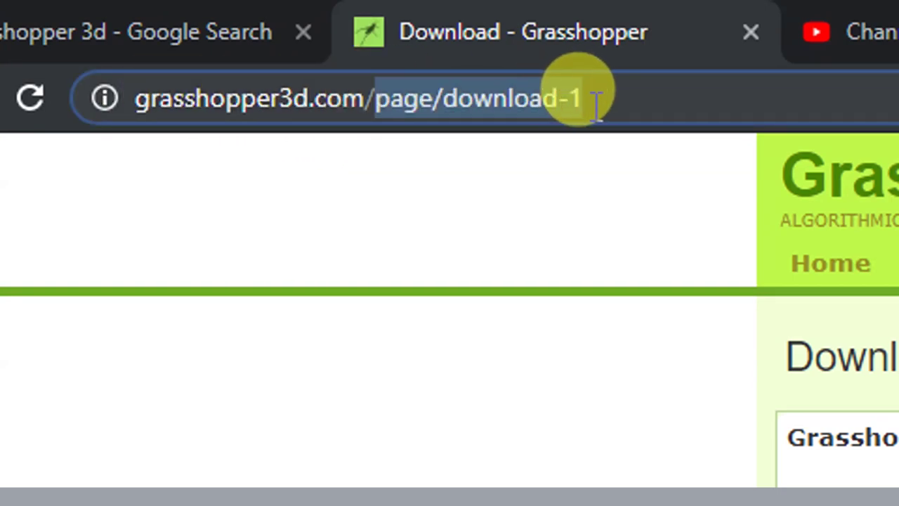
{"action": "key", "text": "BackSpace"}
{"action": "key", "text": "Return"}
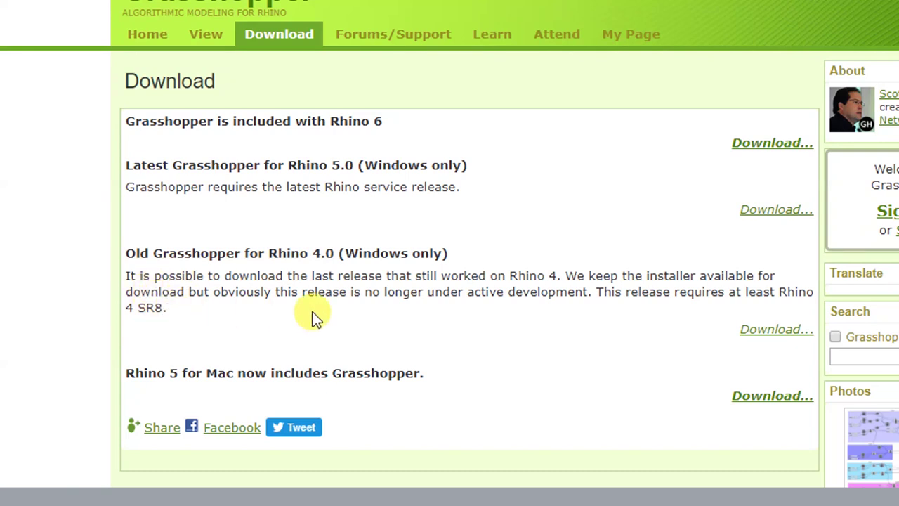
- Review the Rhino 4 SR8 and latest service release requirements in the version notes
{"action": "left_click_drag", "start_coordinate": [165, 308], "coordinate": [127, 308]}
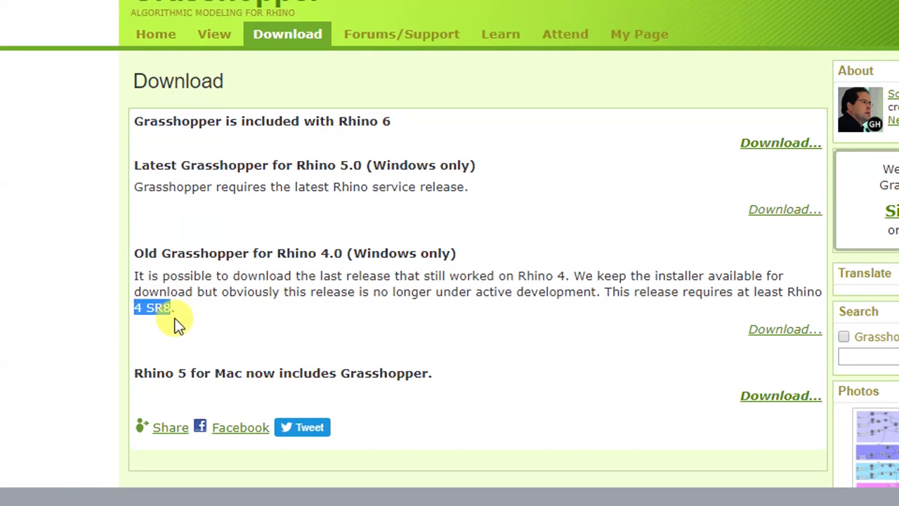
{"action": "left_click", "coordinate": [175, 324]}
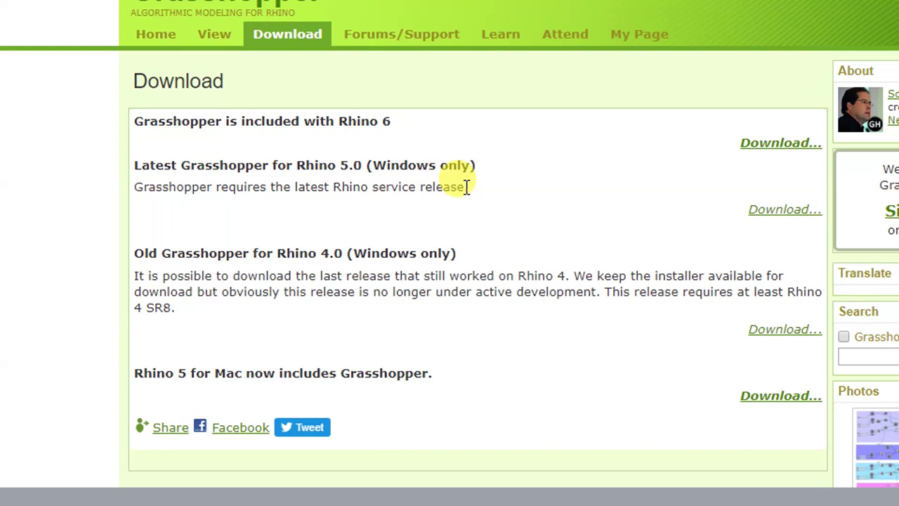
{"action": "left_click_drag", "start_coordinate": [463, 186], "coordinate": [153, 195]}
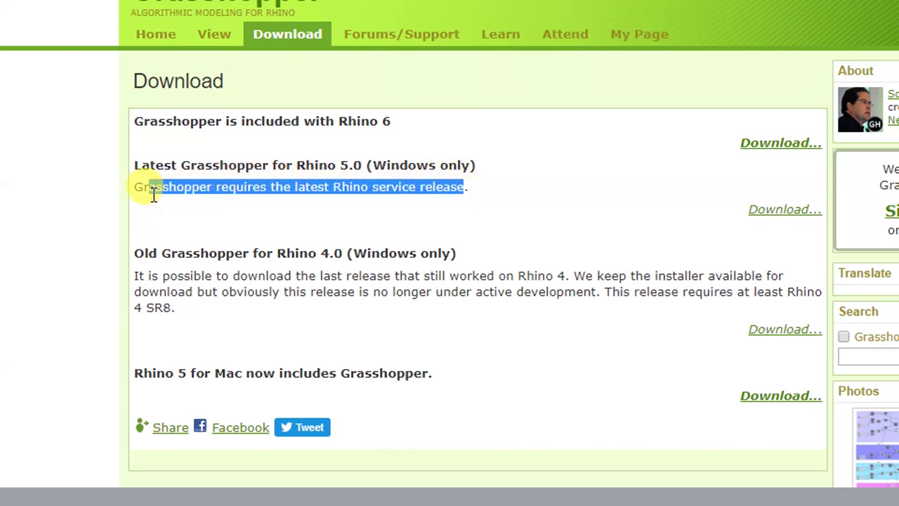
{"action": "left_click", "coordinate": [281, 207]}
{"action": "left_click_drag", "start_coordinate": [472, 190], "coordinate": [140, 186]}
{"action": "left_click", "coordinate": [490, 194]}
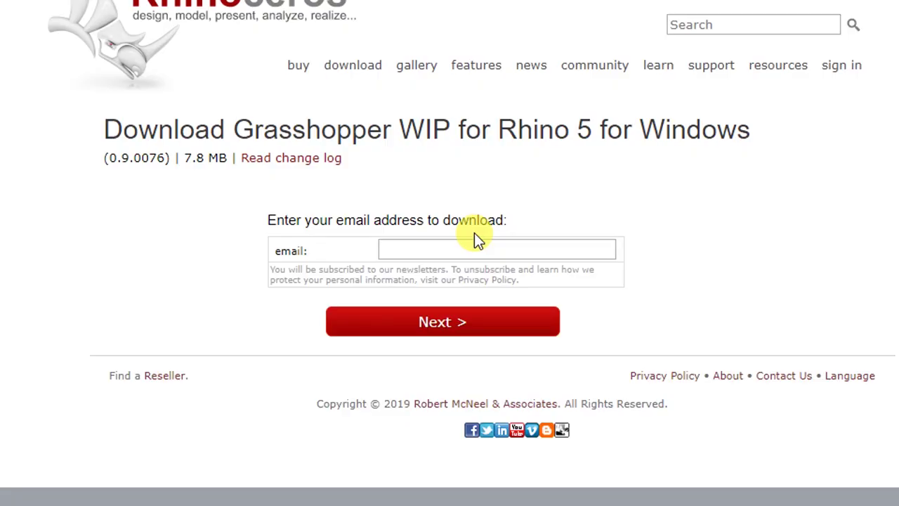
- Enter an e-mail address and submit it to start the Grasshopper WIP 0.9.0076 download
{"action": "left_click", "coordinate": [413, 250]}
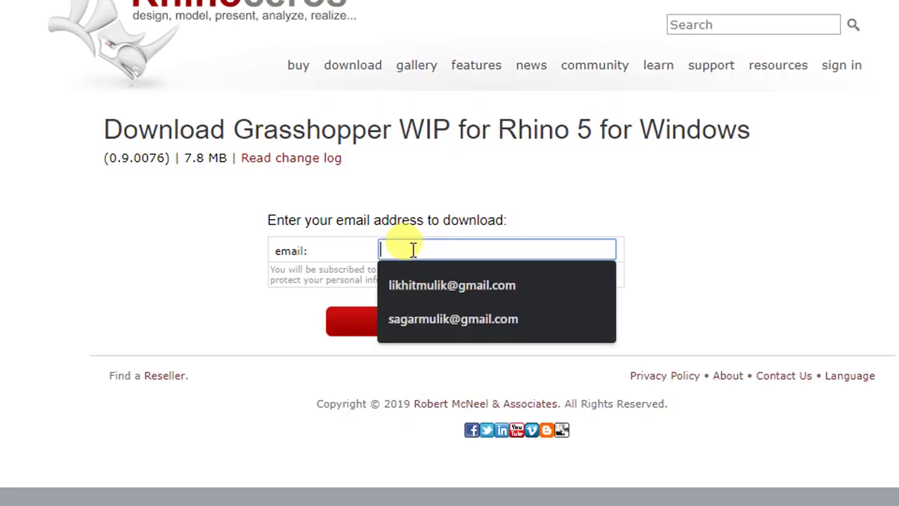
{"action": "left_click", "coordinate": [414, 237]}
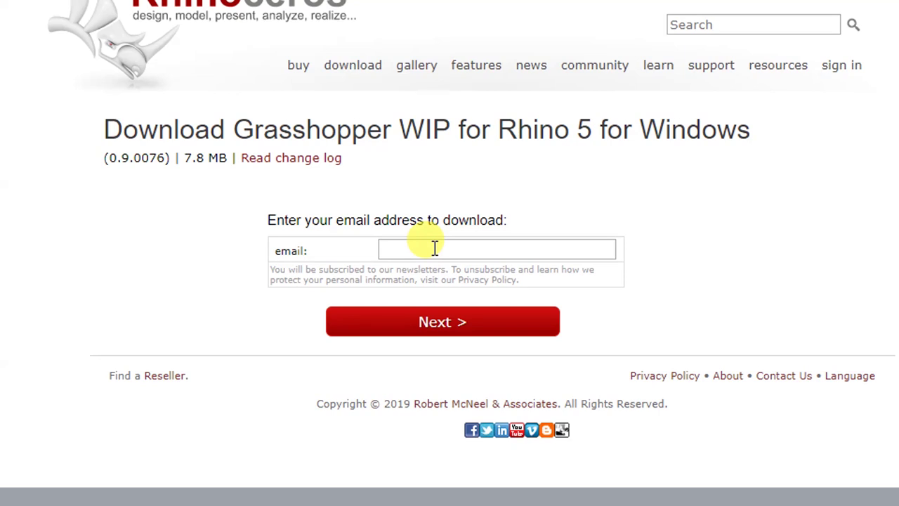
{"action": "key", "text": "Tab"}
{"action": "key", "text": "Tab"}
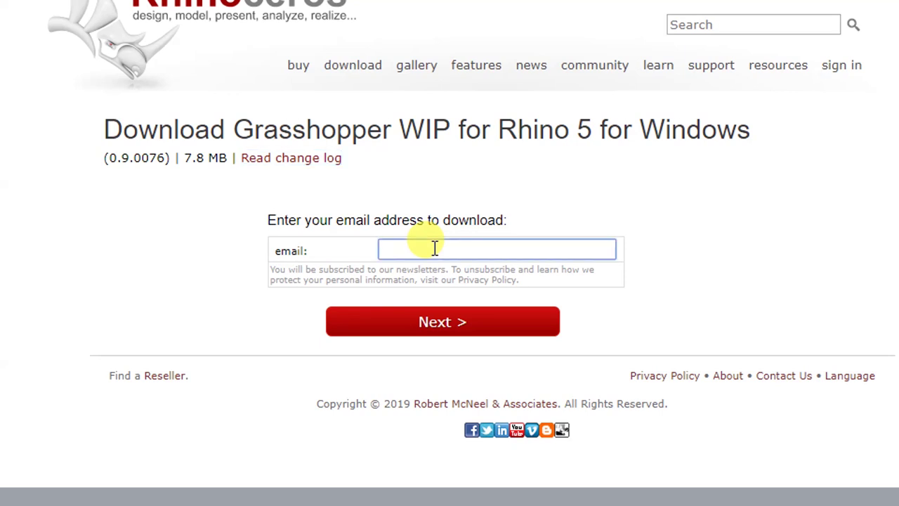
{"action": "type", "text": "abcd@abcd.com"}
{"action": "left_click", "coordinate": [436, 324]}
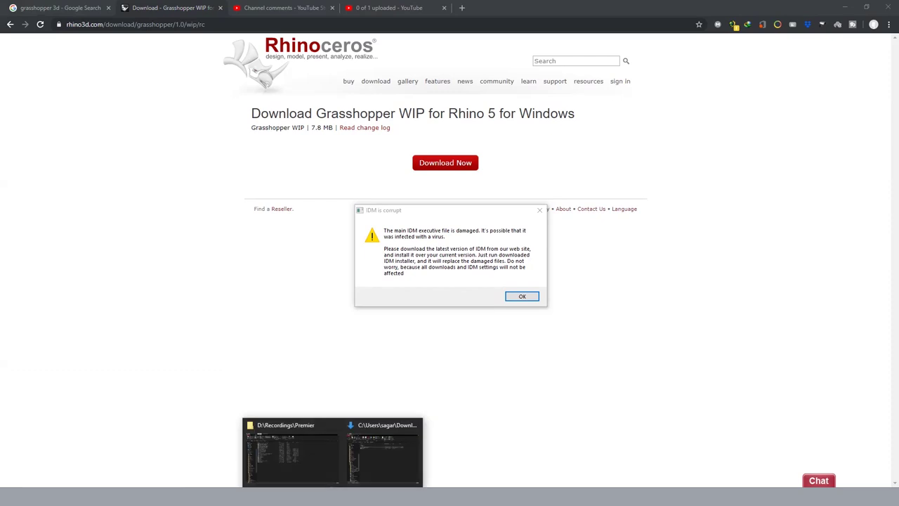
- Dismiss the IDM warning, close its tab, and bring up the Downloads folder
{"action": "left_click", "coordinate": [540, 210]}
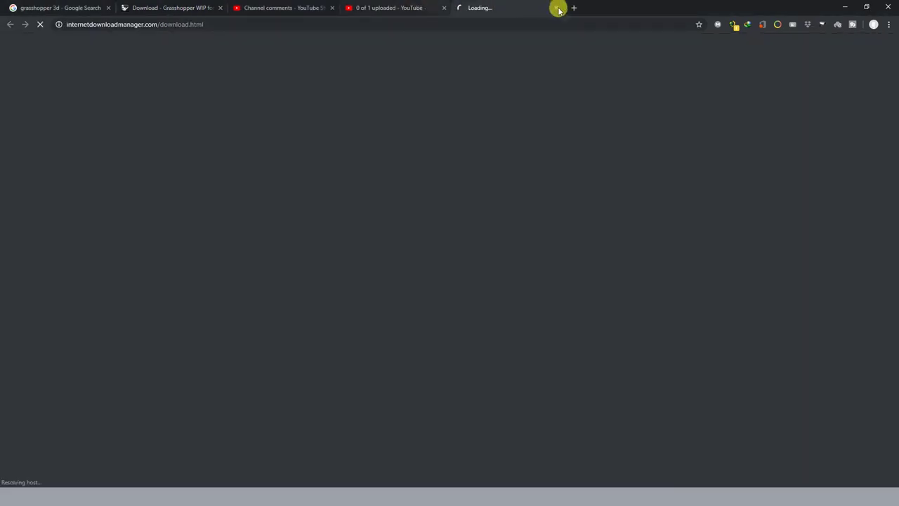
{"action": "left_click", "coordinate": [556, 8]}
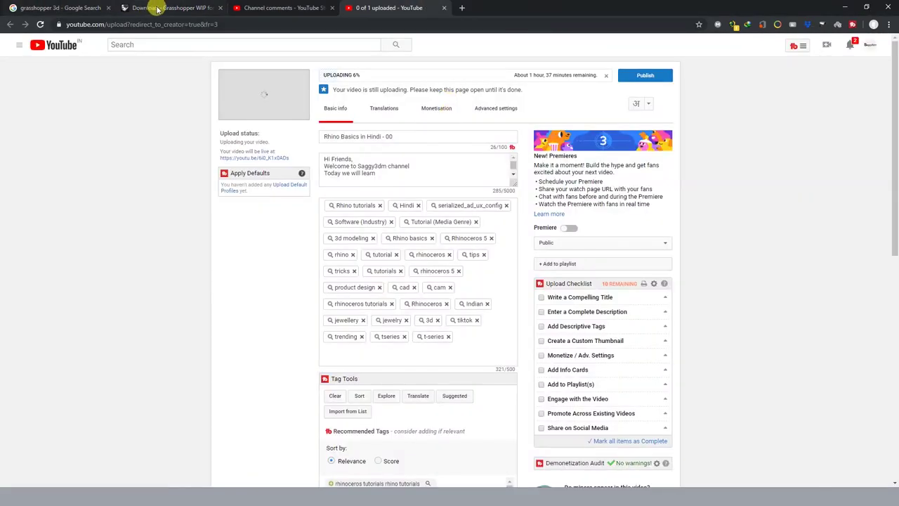
{"action": "left_click", "coordinate": [150, 9]}
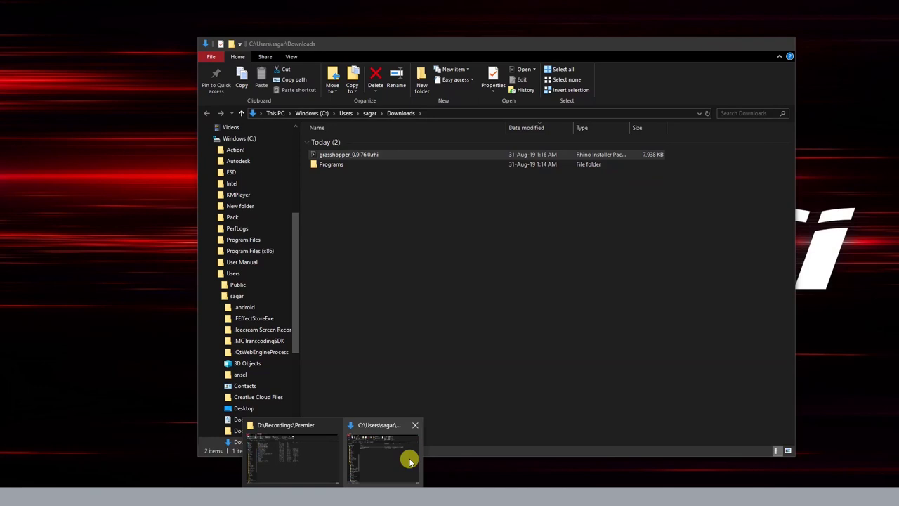
{"action": "left_click", "coordinate": [407, 455]}
{"action": "left_click", "coordinate": [376, 233]}
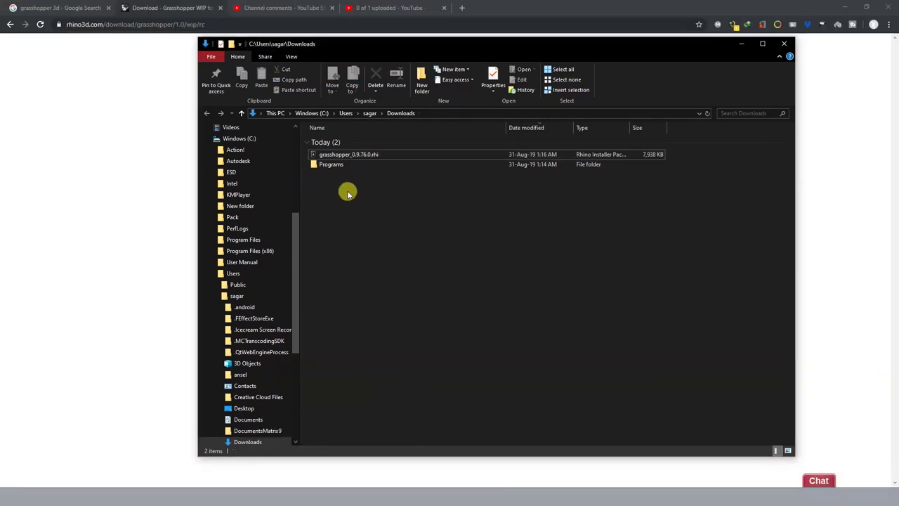
- Run grasshopper_0.9.76.0.rhi to install Grasshopper for Rhino 5 64- and 32-bit
{"action": "left_click", "coordinate": [333, 157]}
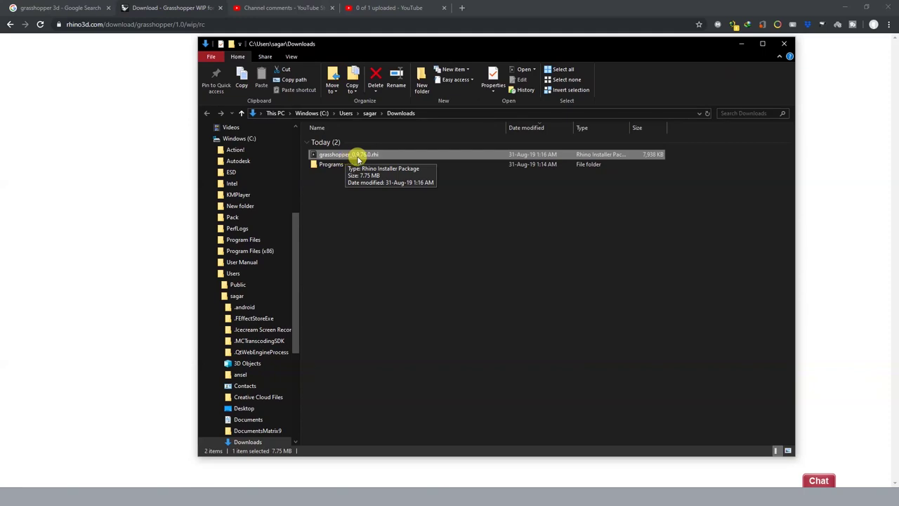
{"action": "double_click", "coordinate": [324, 152]}
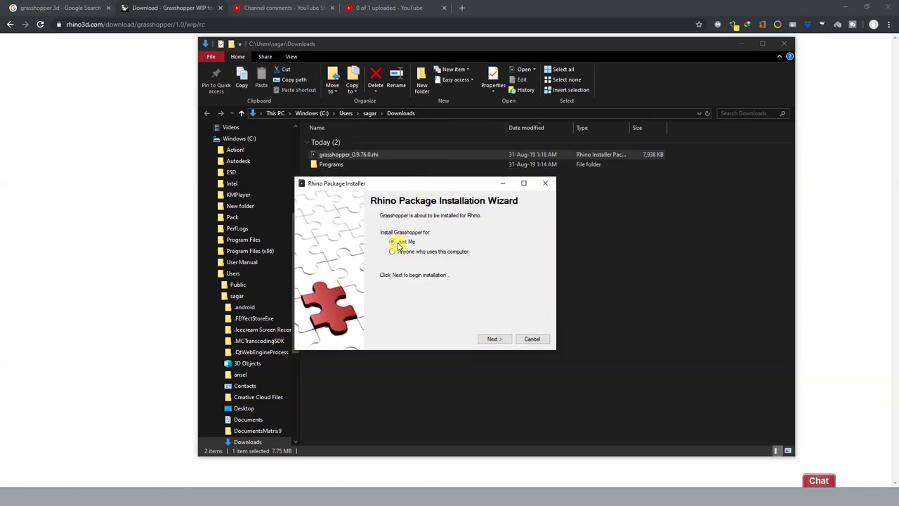
{"action": "left_click", "coordinate": [496, 340]}
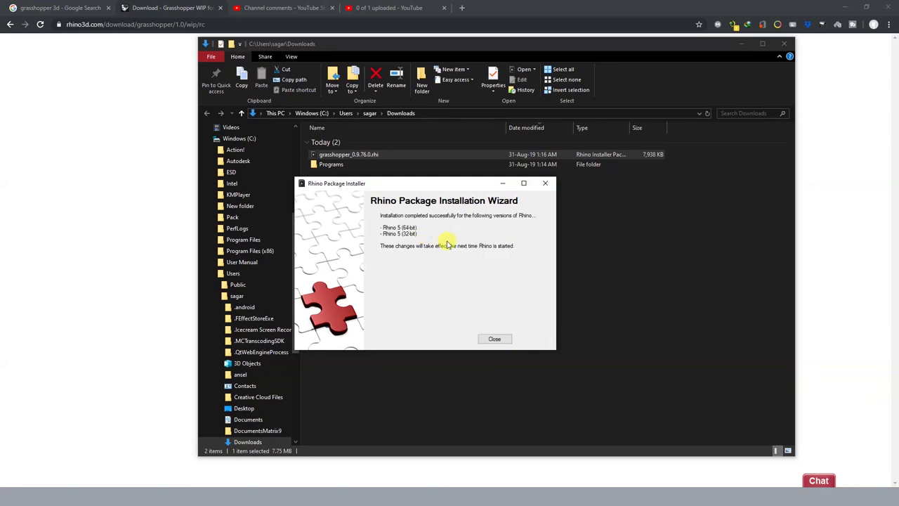
{"action": "left_click", "coordinate": [495, 339]}
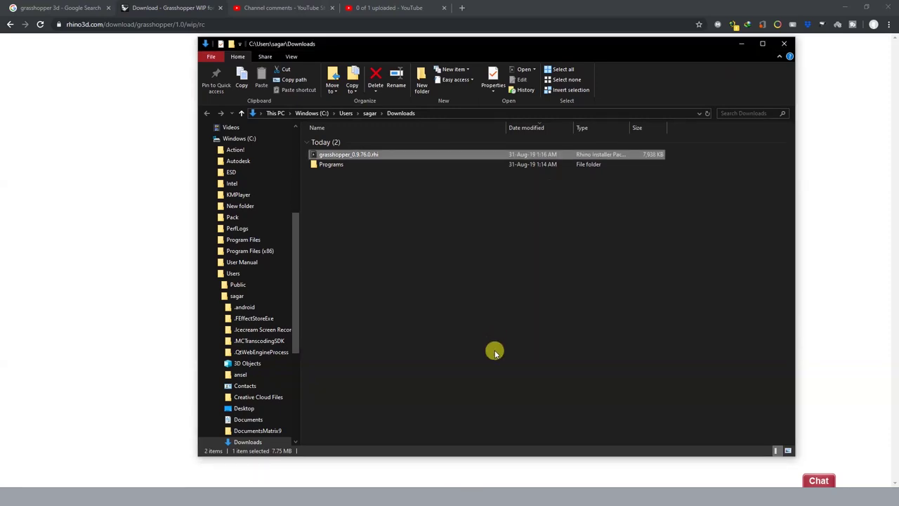
{"action": "left_click", "coordinate": [401, 458]}
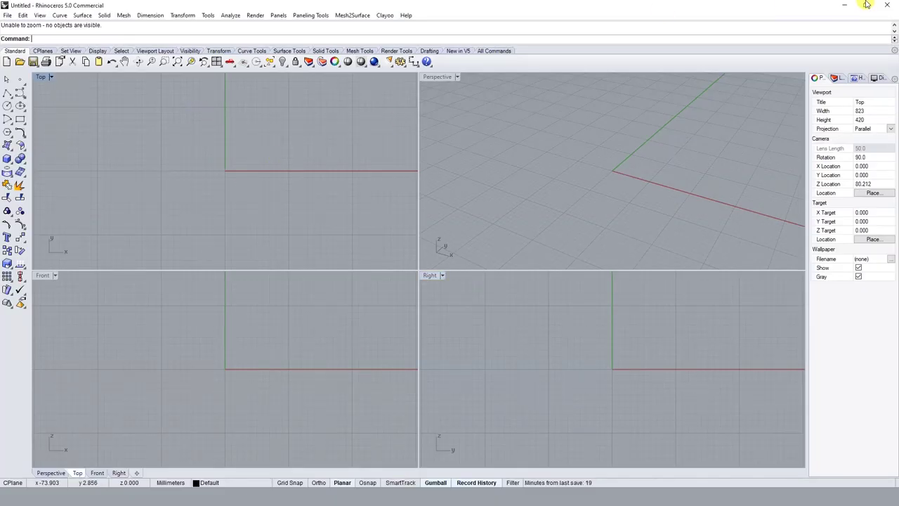
- Restart Rhino and accept the Grasshopper license agreement
{"action": "left_click", "coordinate": [888, 5]}
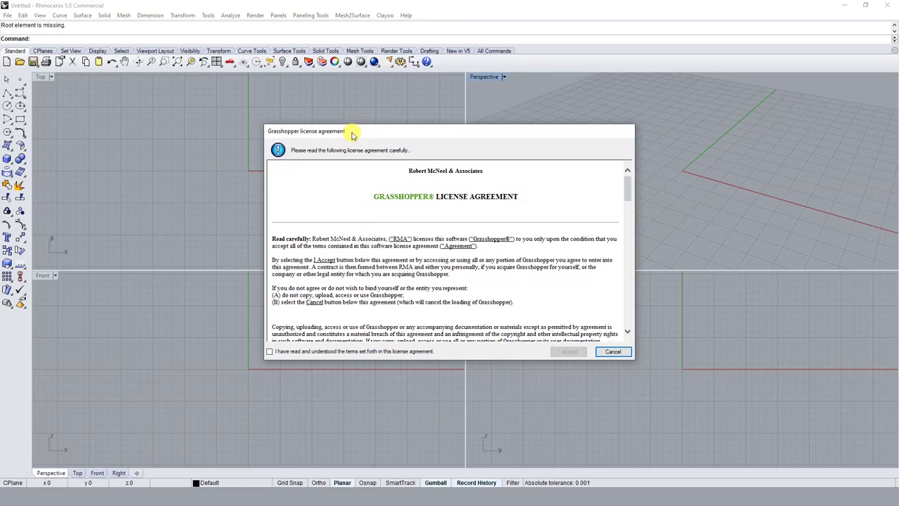
{"action": "mouse_move", "coordinate": [354, 128]}
{"action": "left_mouse_down"}
{"action": "mouse_move", "coordinate": [270, 107]}
{"action": "mouse_move", "coordinate": [296, 103]}
{"action": "left_mouse_up"}
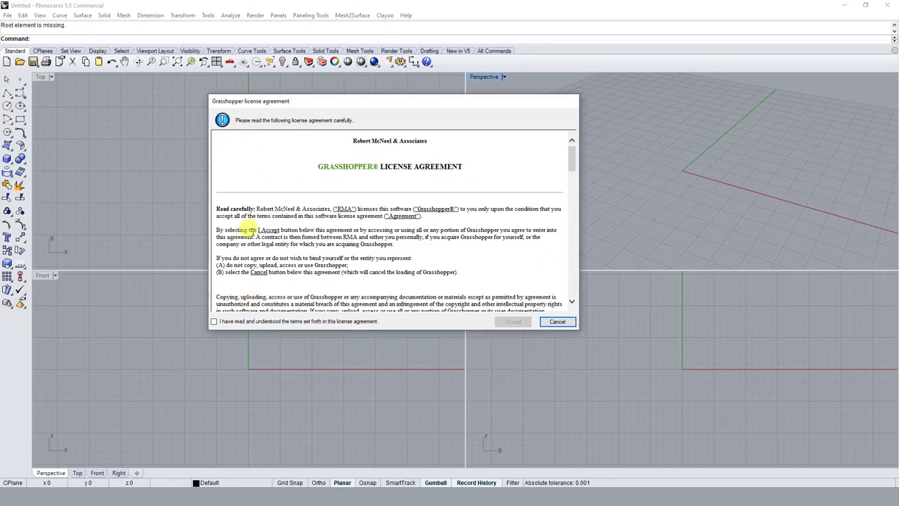
{"action": "left_click", "coordinate": [214, 321]}
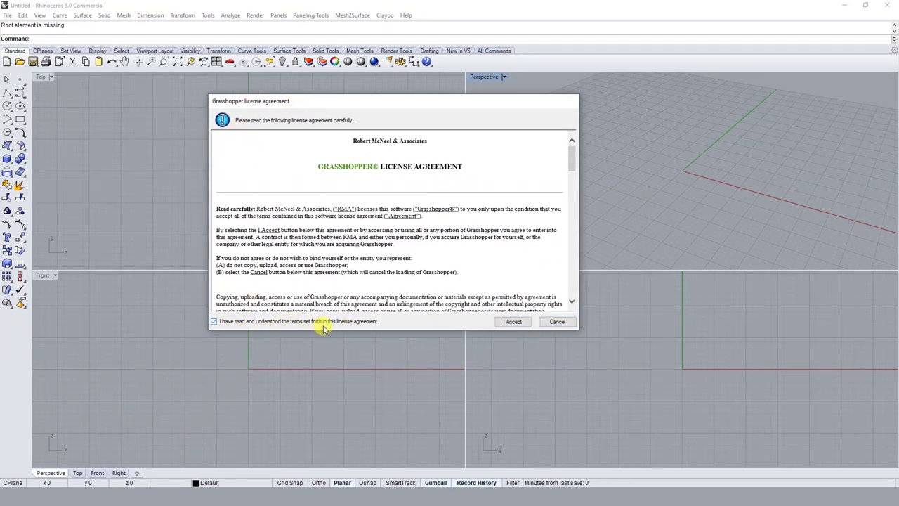
{"action": "left_click", "coordinate": [513, 321]}
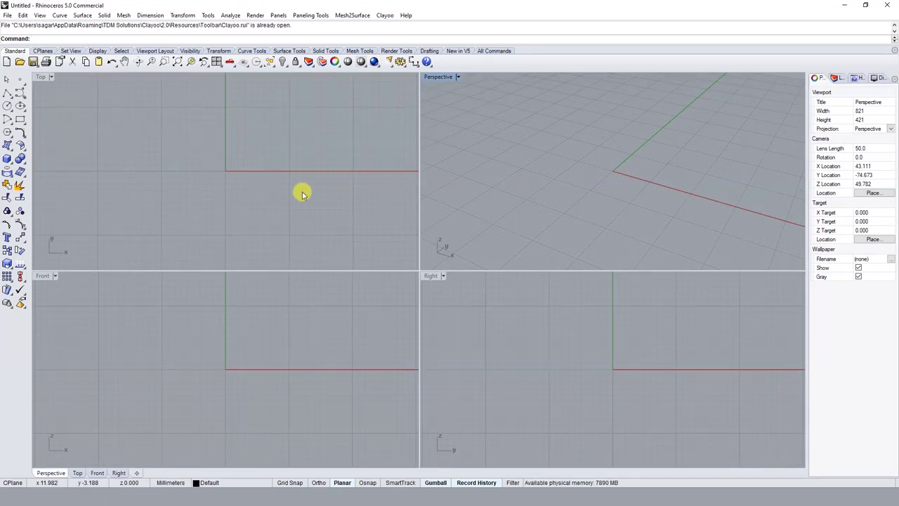
- In the Top viewport, type 'grass' and pick the Grasshopper command to launch it
{"action": "left_click", "coordinate": [302, 194]}
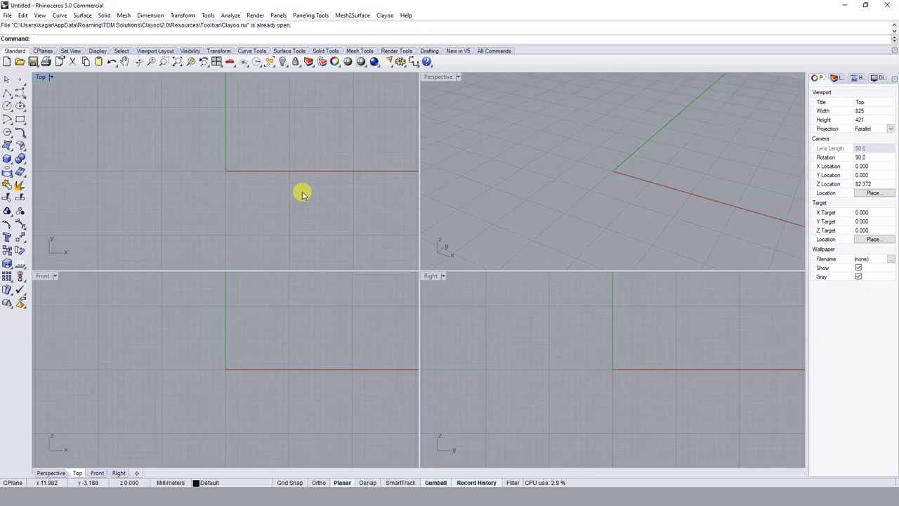
{"action": "type", "text": "g"}
{"action": "type", "text": "rasshopper"}
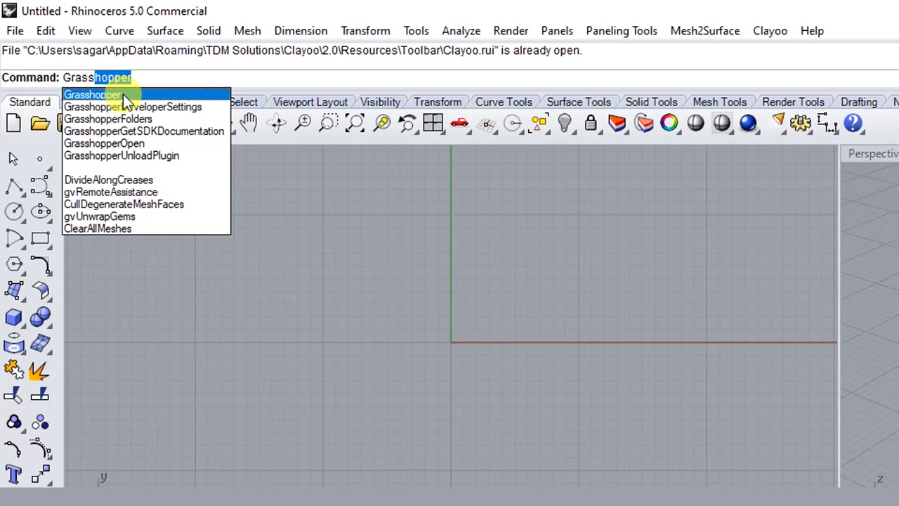
{"action": "left_click", "coordinate": [123, 94]}
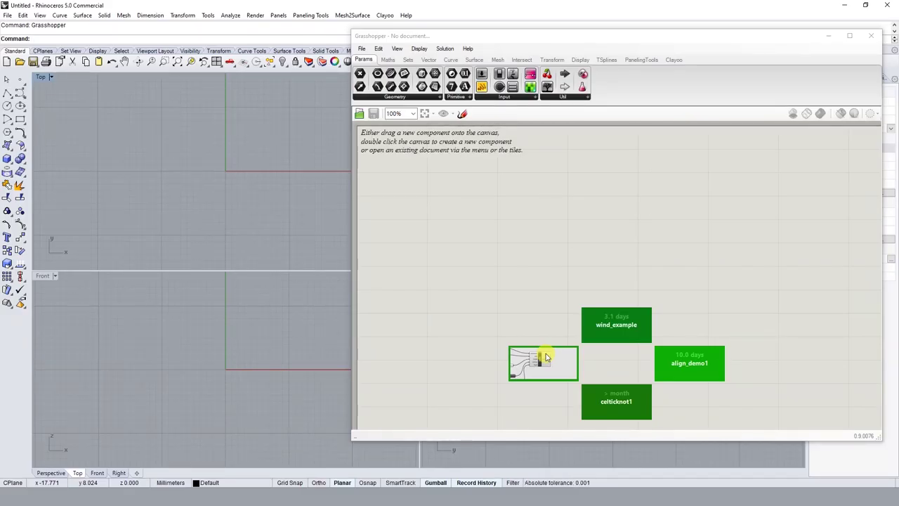
- Focus the Grasshopper editor window showing the recent-document tiles
{"action": "left_click", "coordinate": [509, 259]}
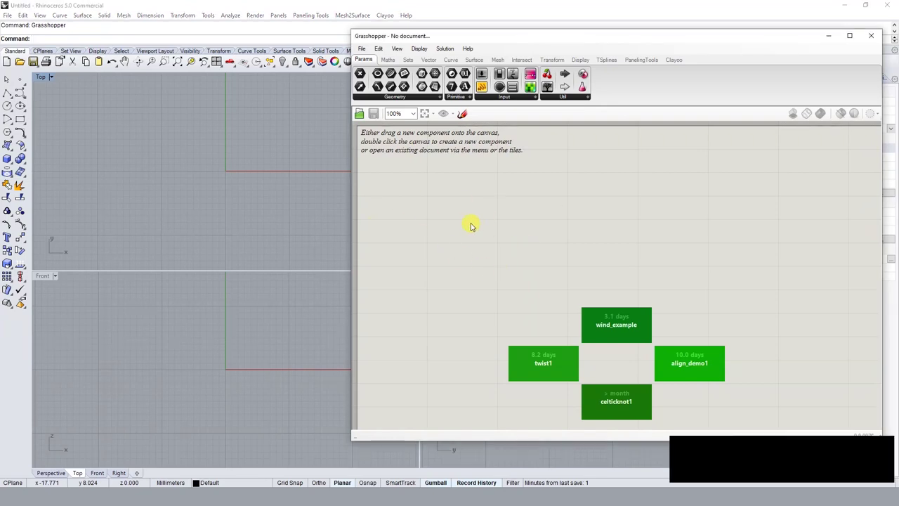